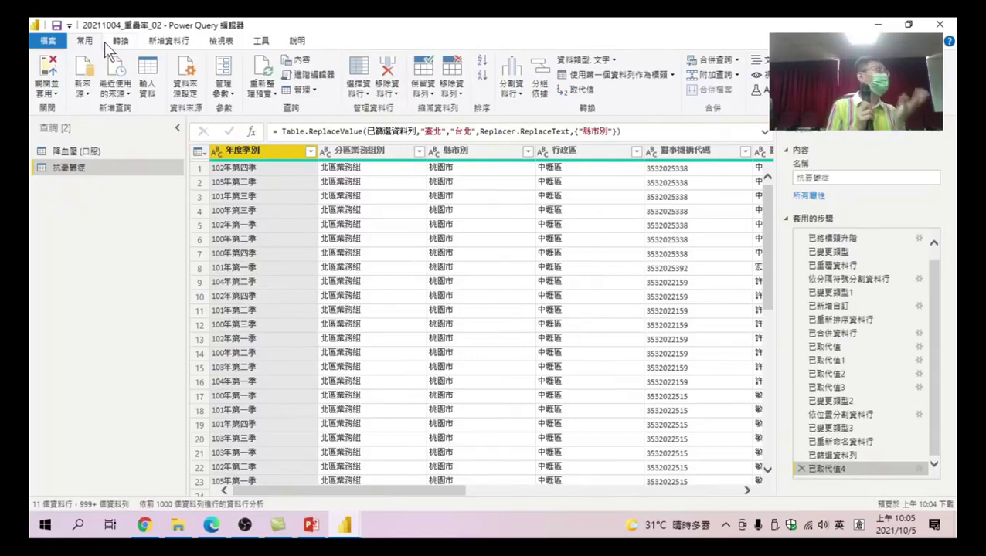
# - Apply the query changes with 關閉並套用 (Close & Apply) and return to the report
pyautogui.click(120, 25)
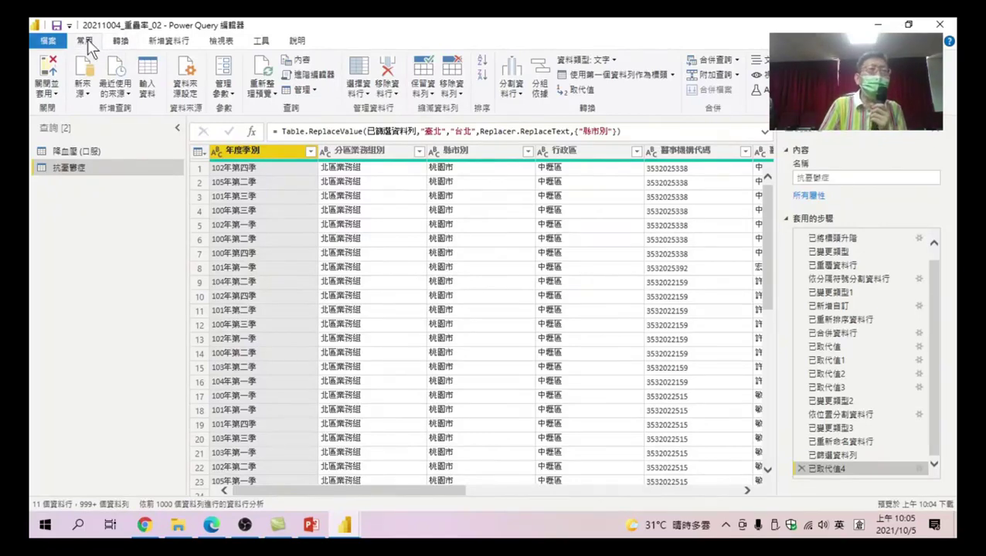
pyautogui.click(50, 68)
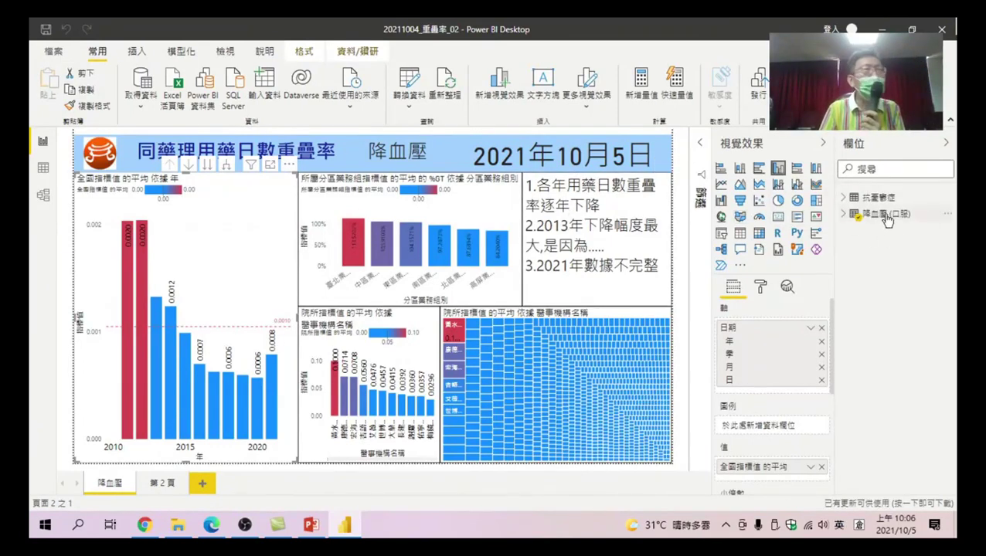
pyautogui.moveTo(881, 213)
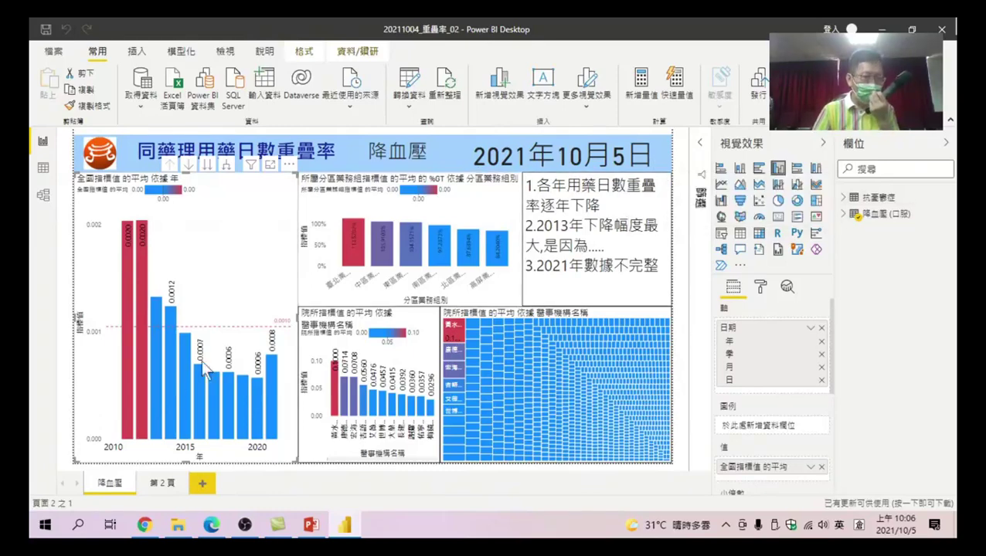
# - Duplicate the 降血壓 page from its tab menu, creating 降血壓 的複本
pyautogui.rightClick(105, 483)
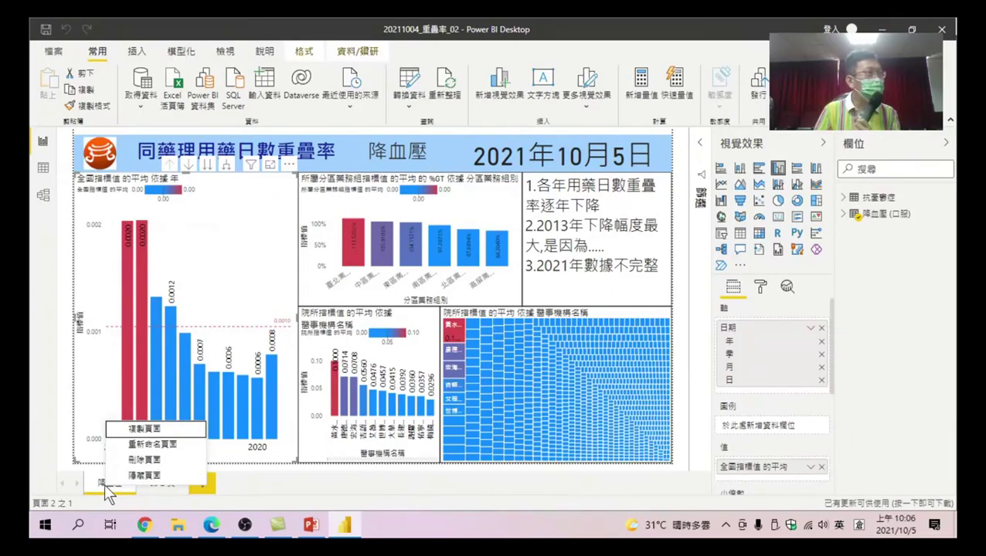
pyautogui.click(101, 485)
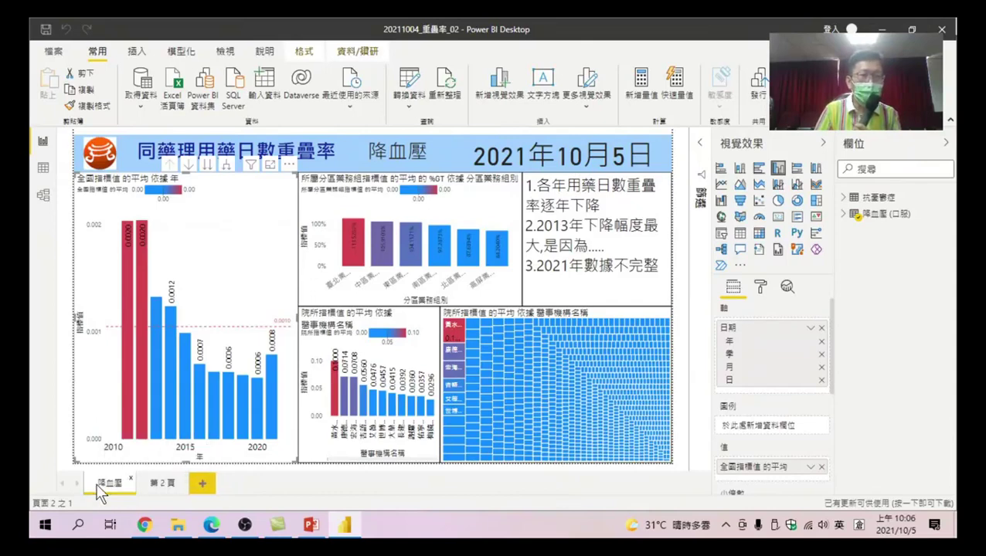
pyautogui.rightClick(102, 482)
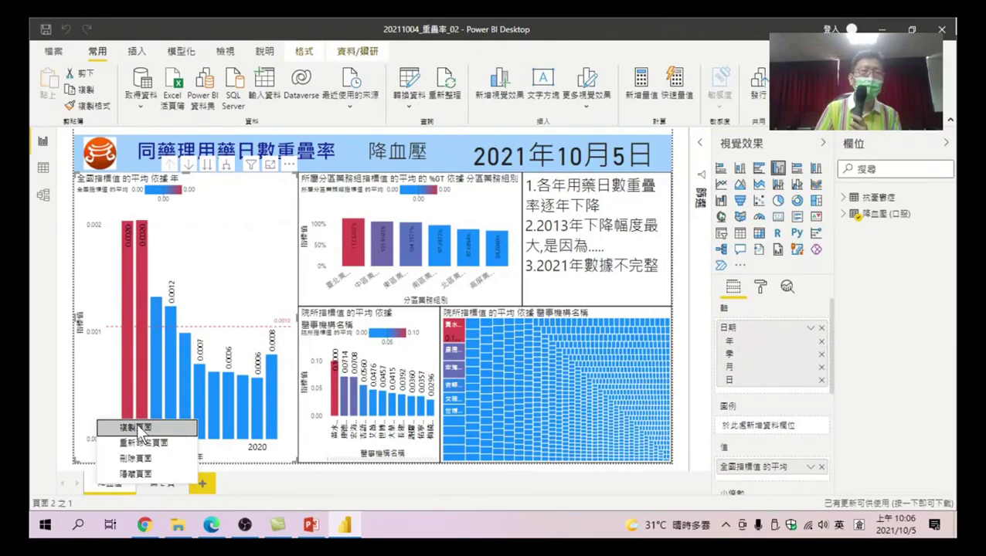
pyautogui.click(136, 427)
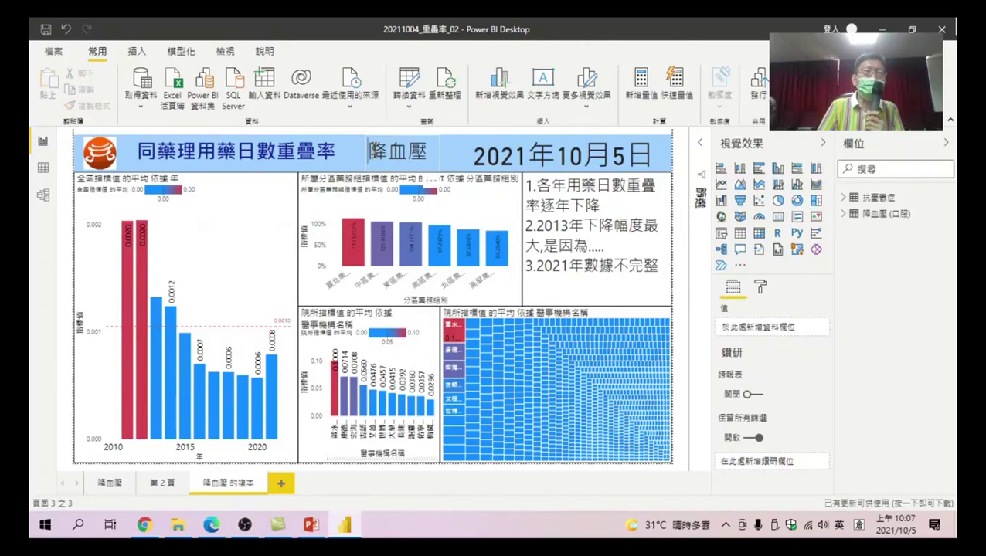
pyautogui.moveTo(368, 151); pyautogui.dragTo(427, 152)
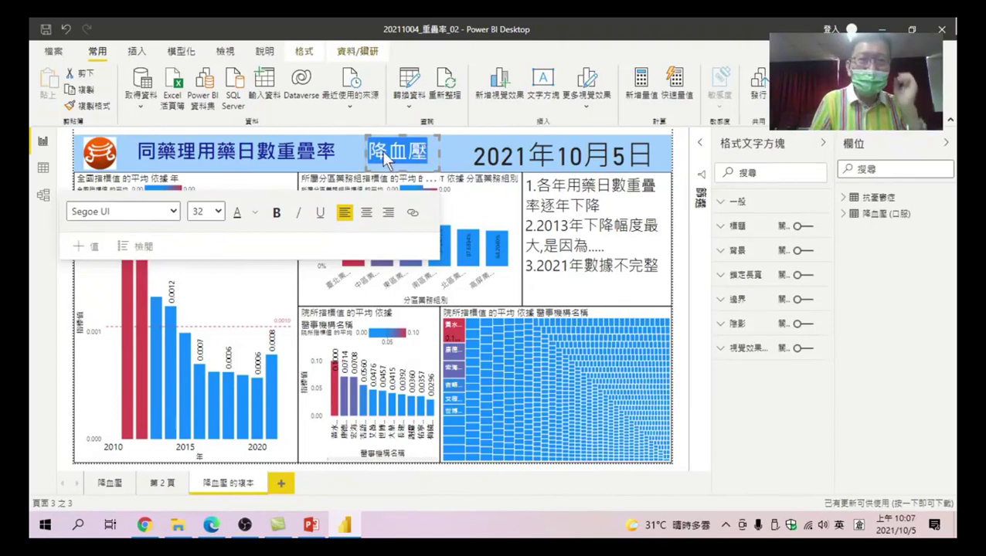
# - Rename the 降血壓 的複本 page tab to 抗憂鬱症
pyautogui.click(222, 492)
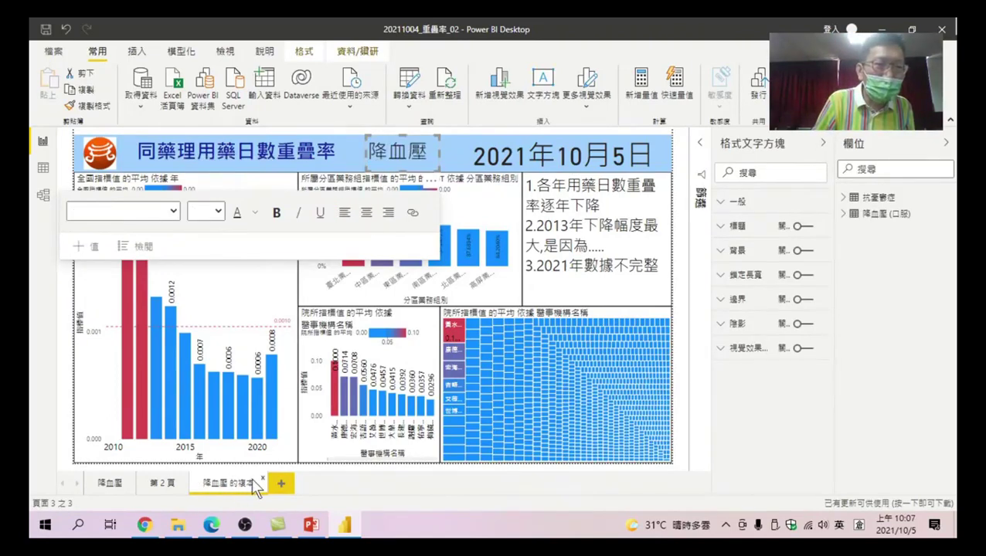
pyautogui.doubleClick(223, 483)
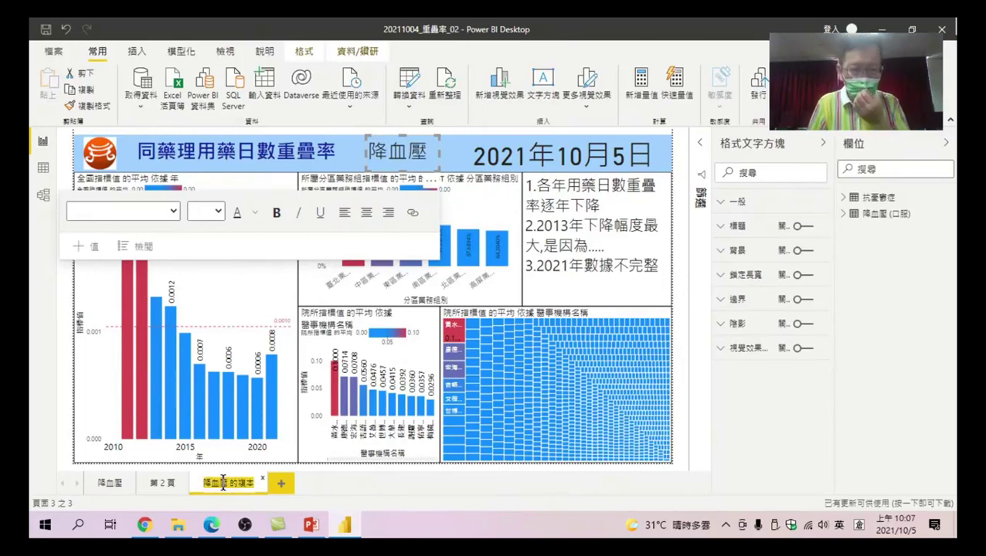
pyautogui.press('BackSpace')
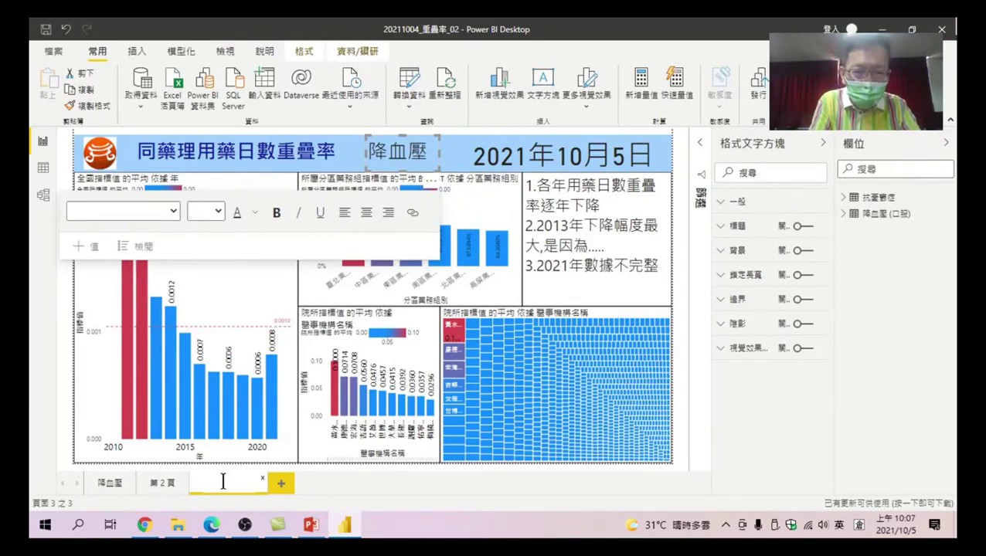
pyautogui.press('shift')
pyautogui.press('space')
pyautogui.write('抗')
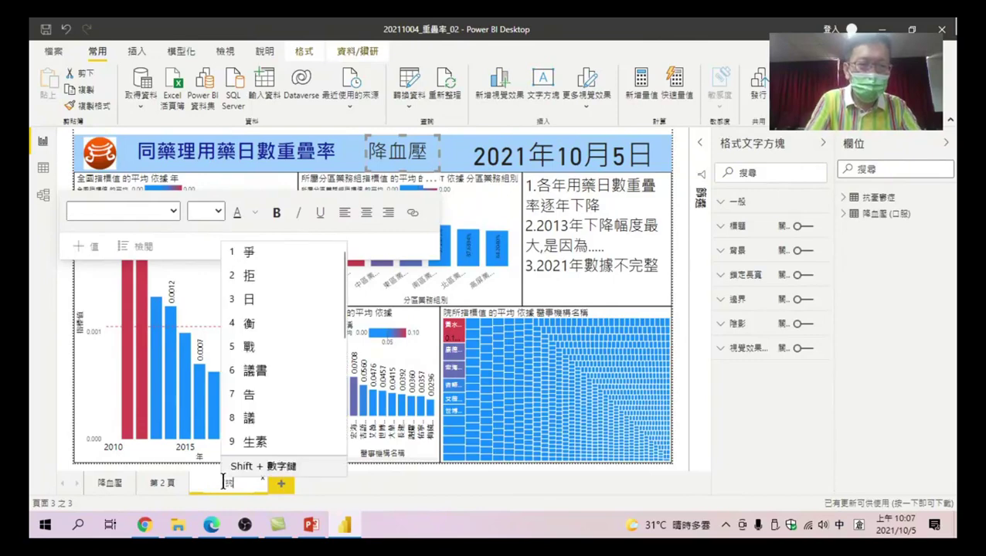
pyautogui.press('1')
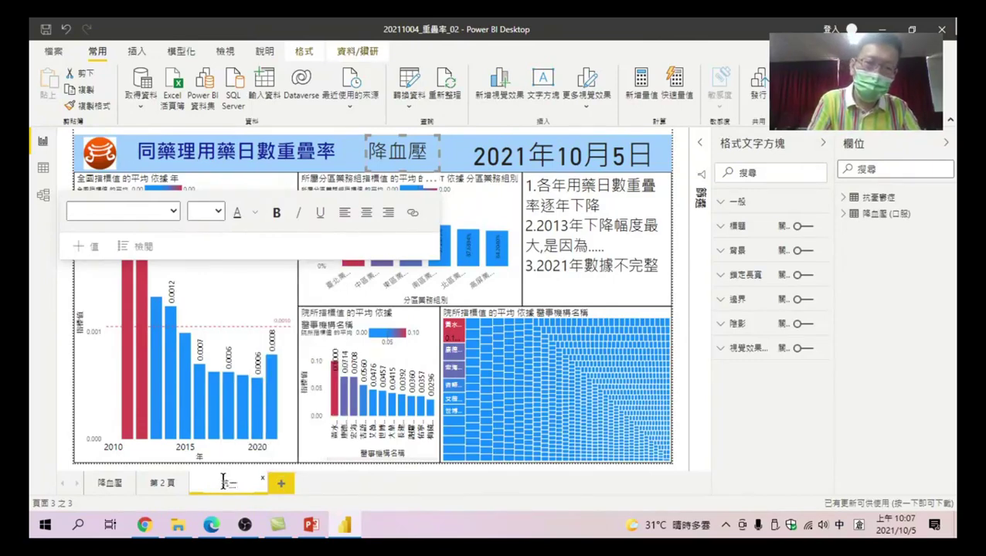
pyautogui.press('Return')
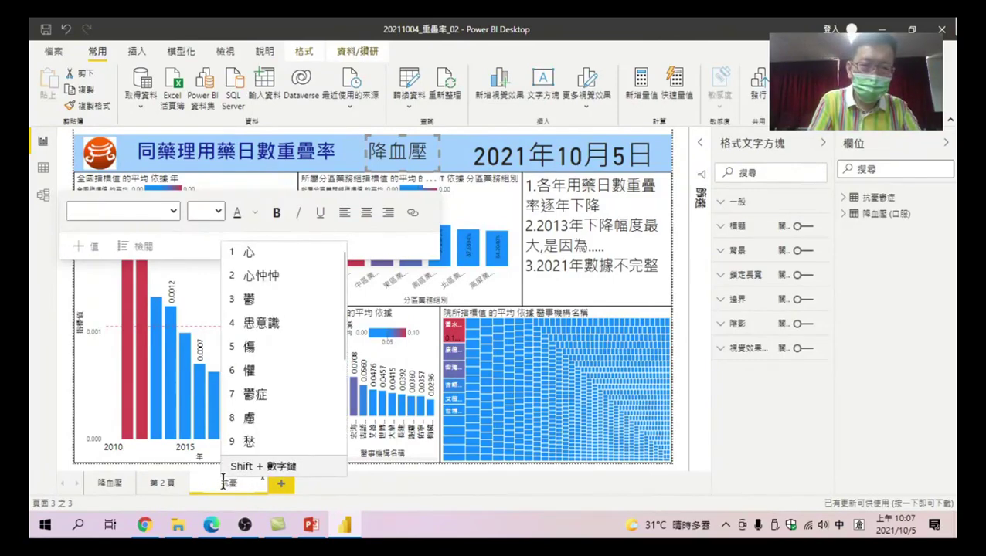
pyautogui.write('3')
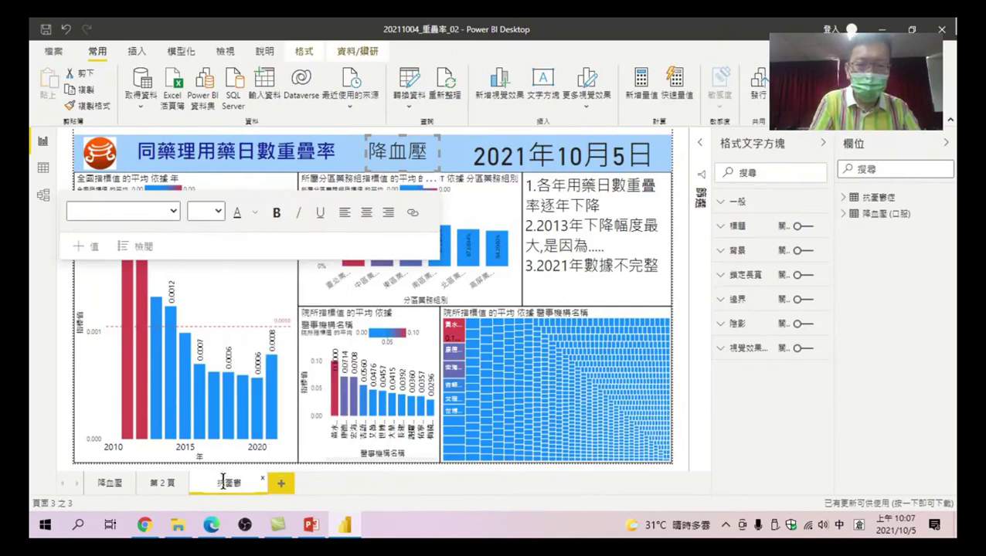
pyautogui.write('症')
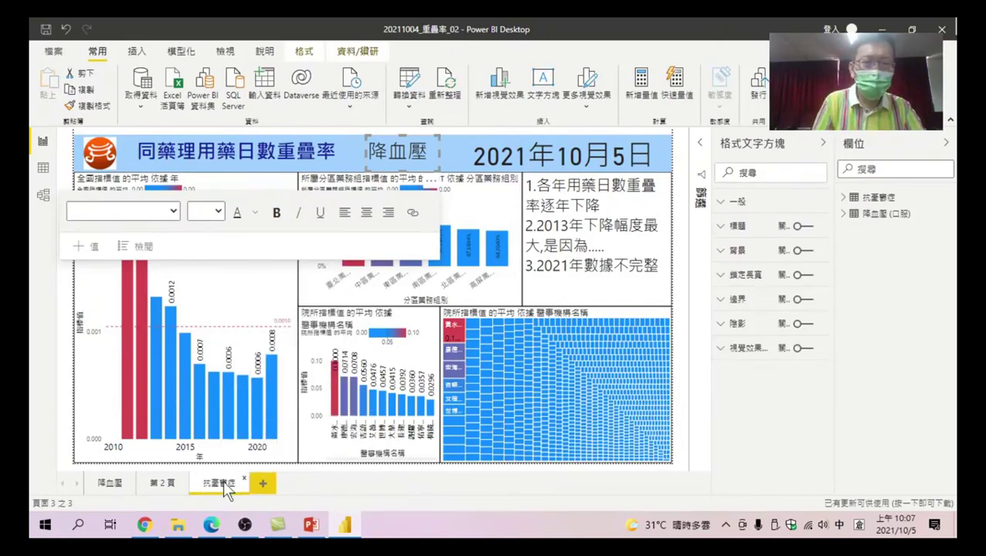
pyautogui.press('Return')
# - Replace the heading word 降血壓 with 抗憂鬱症 in the title text box
pyautogui.click(378, 149)
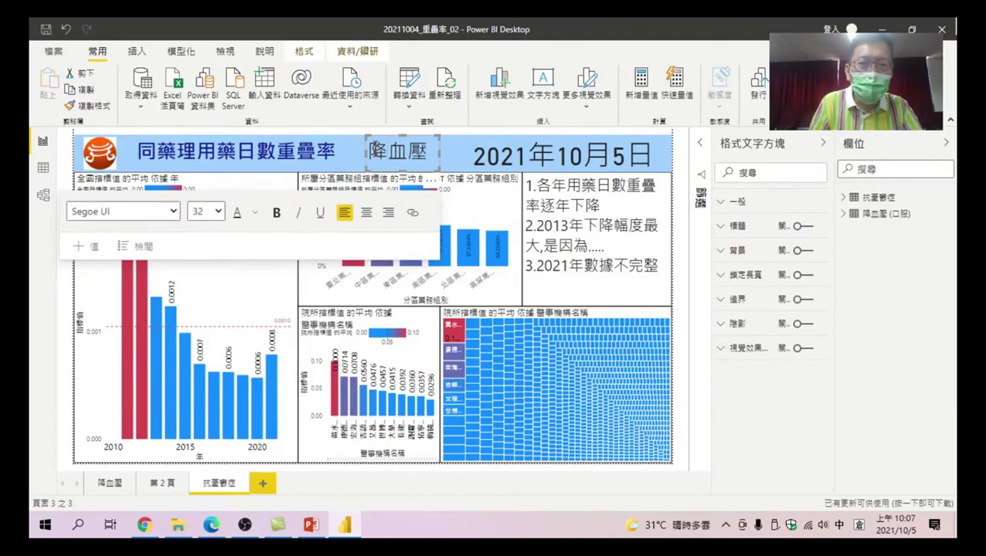
pyautogui.moveTo(370, 149); pyautogui.dragTo(430, 149)
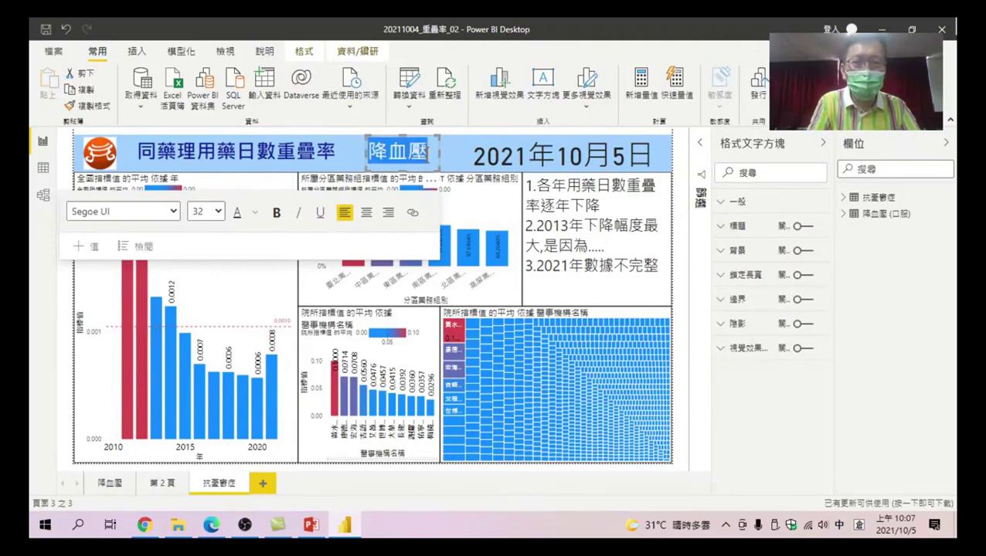
pyautogui.write('抗')
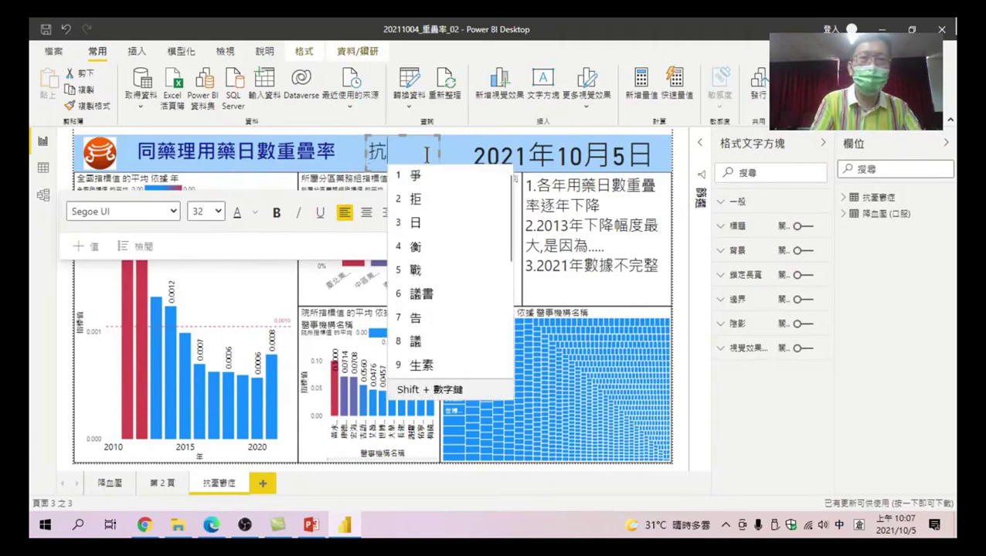
pyautogui.write('一bphe')
pyautogui.press('space')
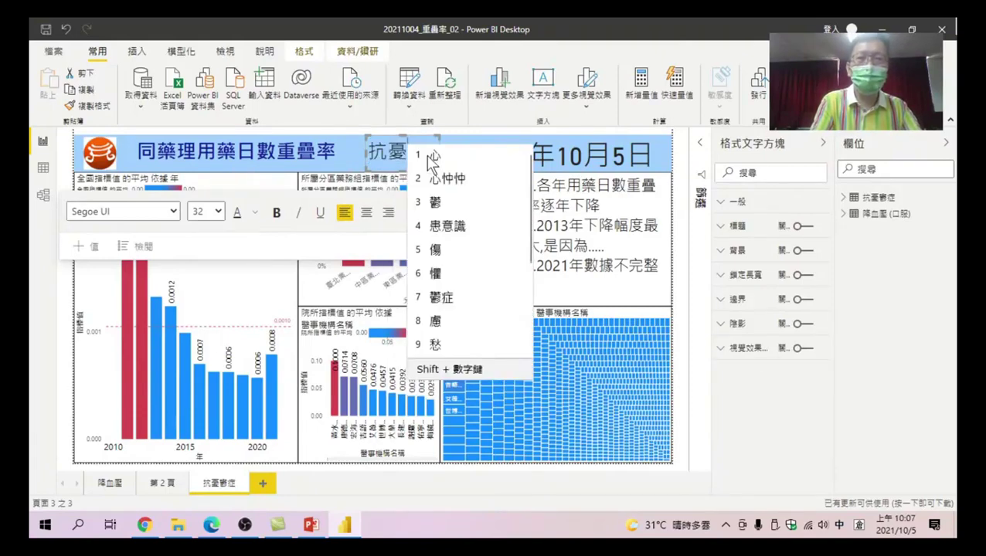
pyautogui.press('3')
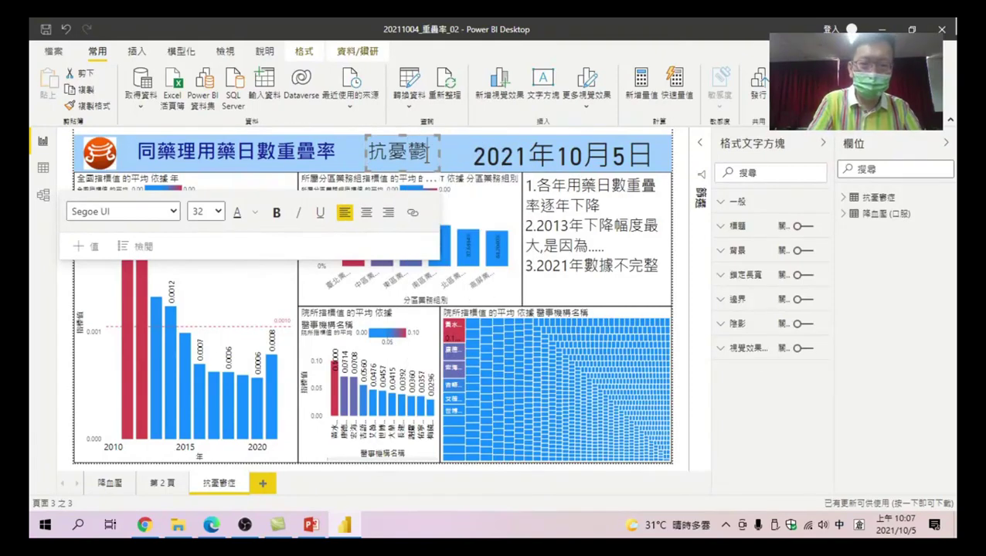
pyautogui.press('Return')
pyautogui.write('大mym')
pyautogui.press('space')
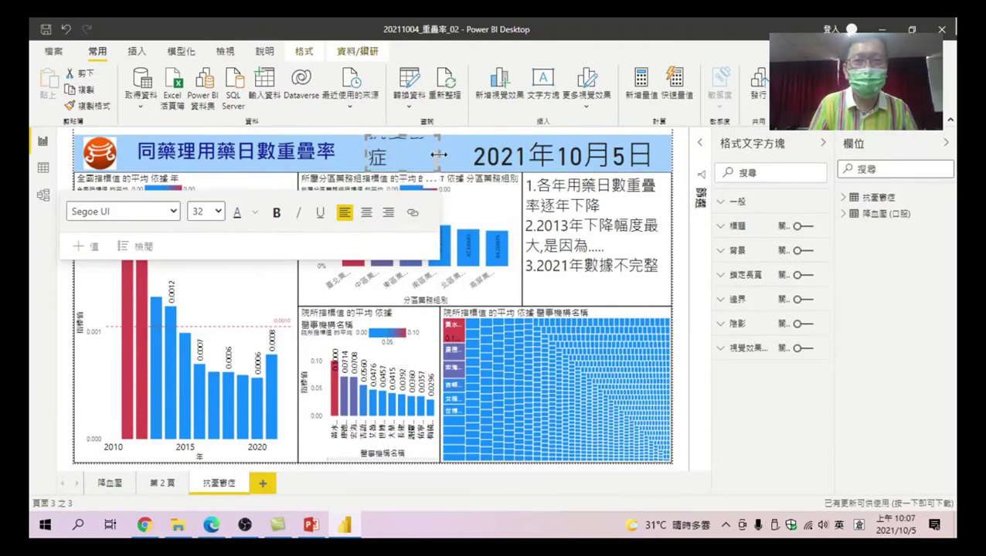
# - Widen the heading box so 抗憂鬱症 fits on one line, then select the yearly chart
pyautogui.moveTo(438, 155); pyautogui.dragTo(465, 155)
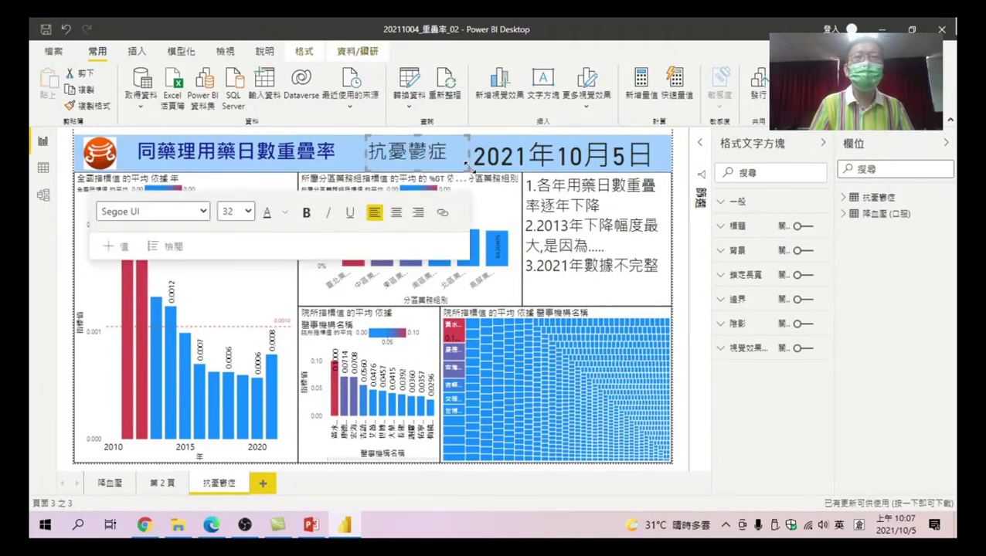
pyautogui.click(688, 265)
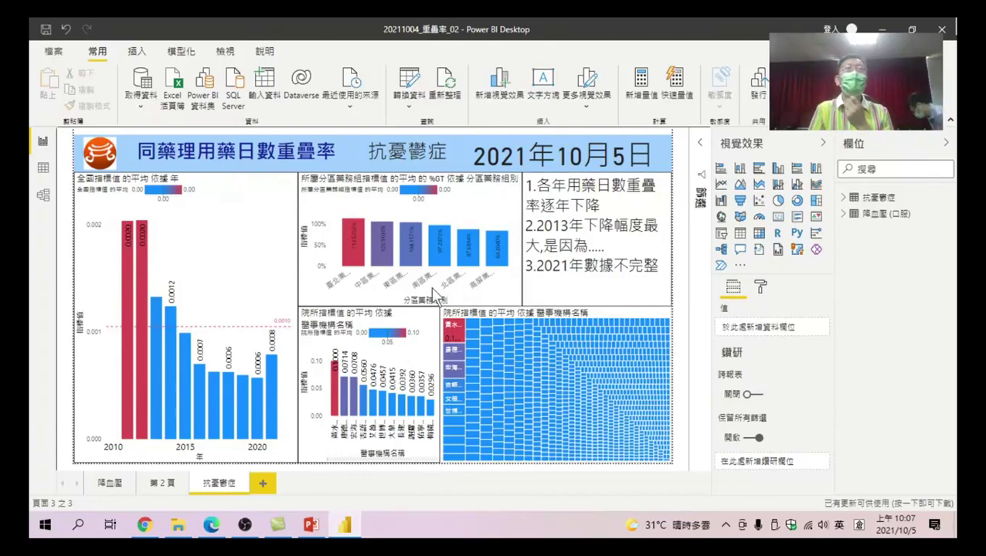
pyautogui.click(236, 245)
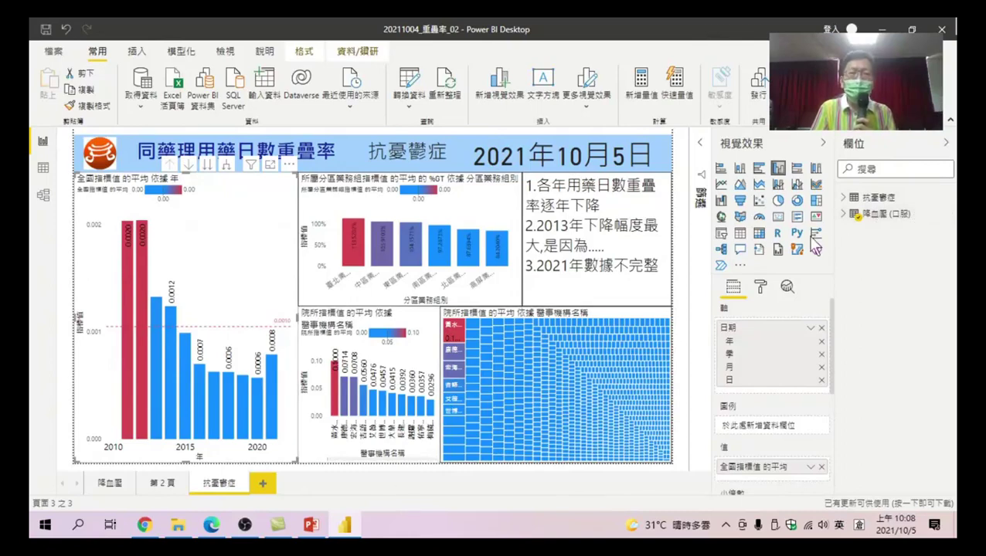
# - Expand the 降血壓(口服) table in the Fields pane to inspect its fields
pyautogui.click(846, 214)
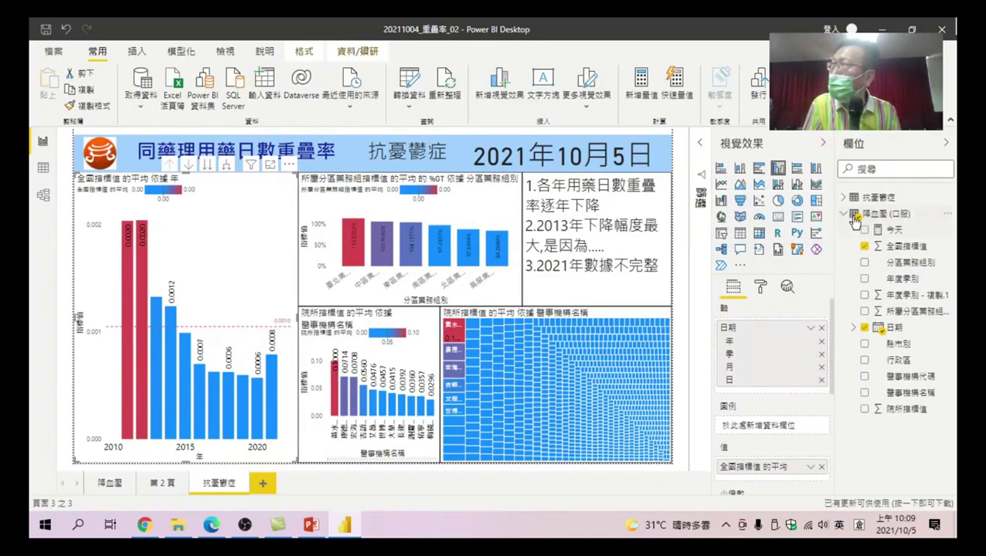
pyautogui.moveTo(877, 198)
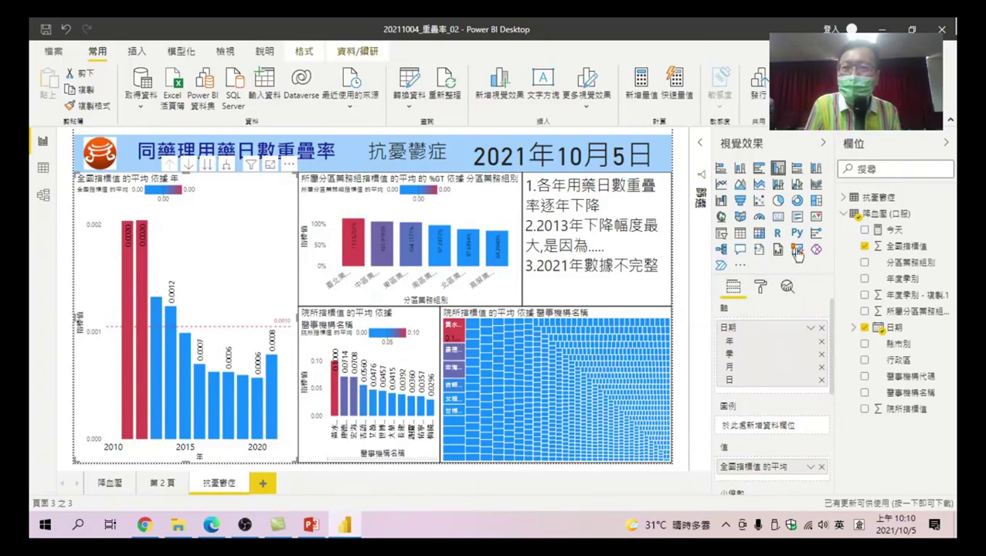
# - Swap the yearly chart's axis and value to the 抗憂鬱症 table's 日期 and 全國指標值
pyautogui.click(844, 198)
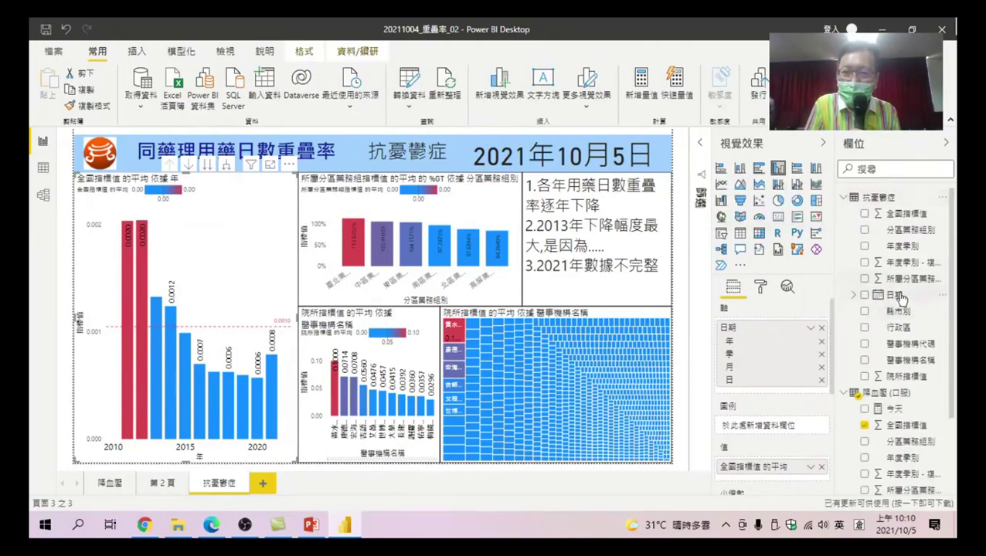
pyautogui.moveTo(896, 296); pyautogui.dragTo(782, 394)
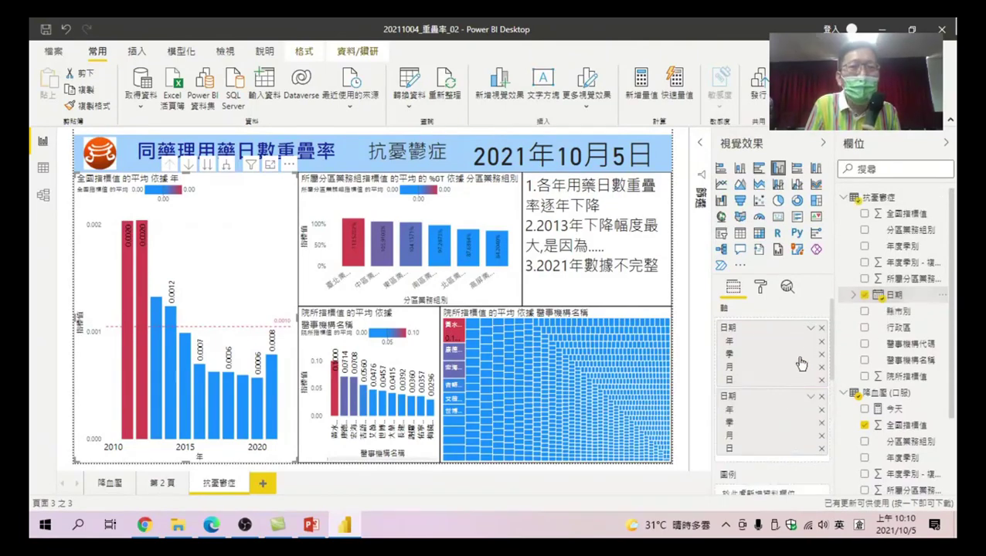
pyautogui.click(822, 329)
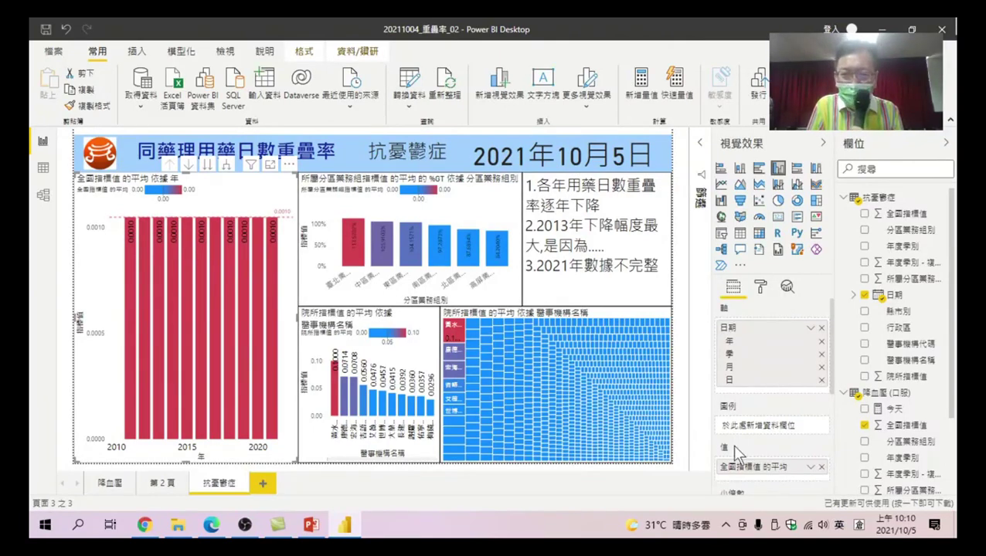
pyautogui.click(822, 467)
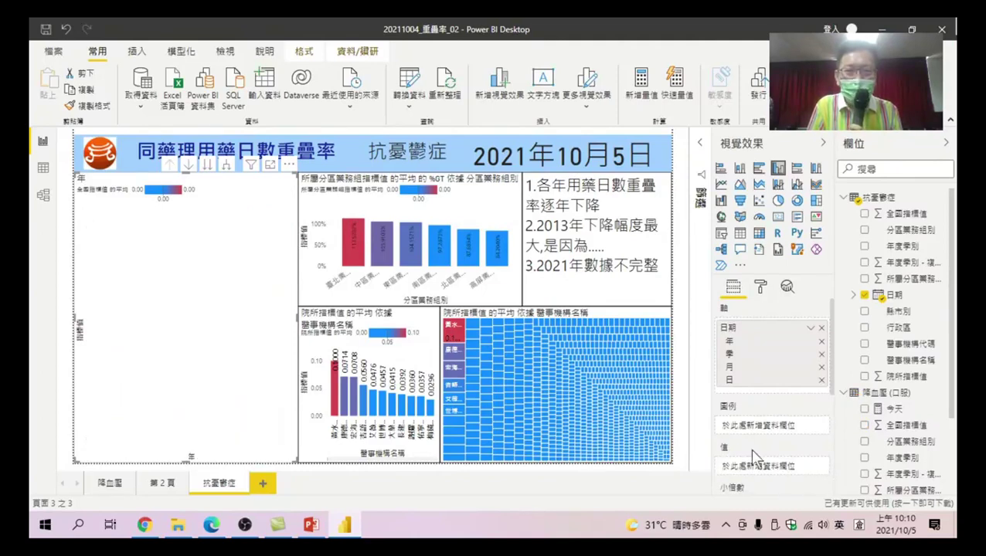
pyautogui.click(864, 215)
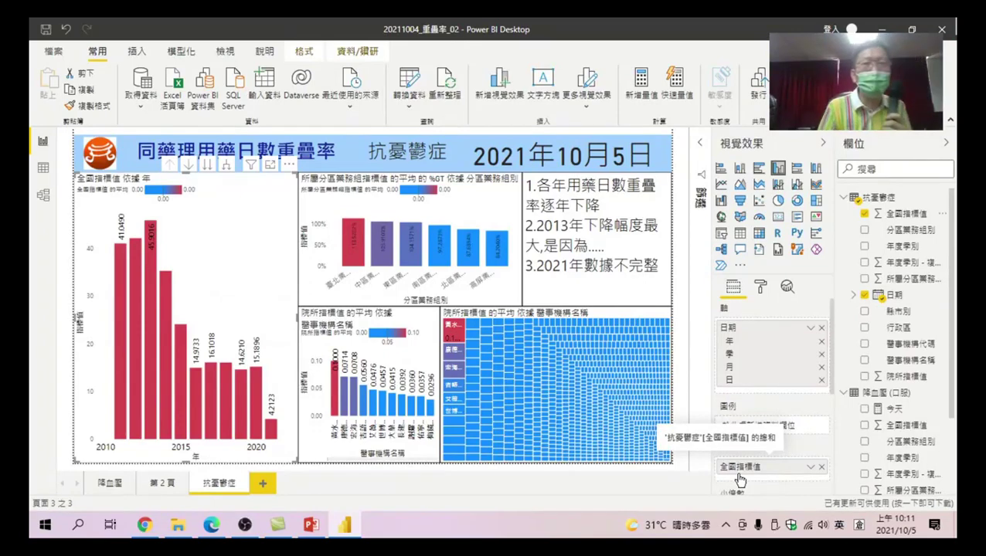
# - Change the chart's 全國指標值 value summarisation from Sum to 平均 (Average)
pyautogui.click(810, 467)
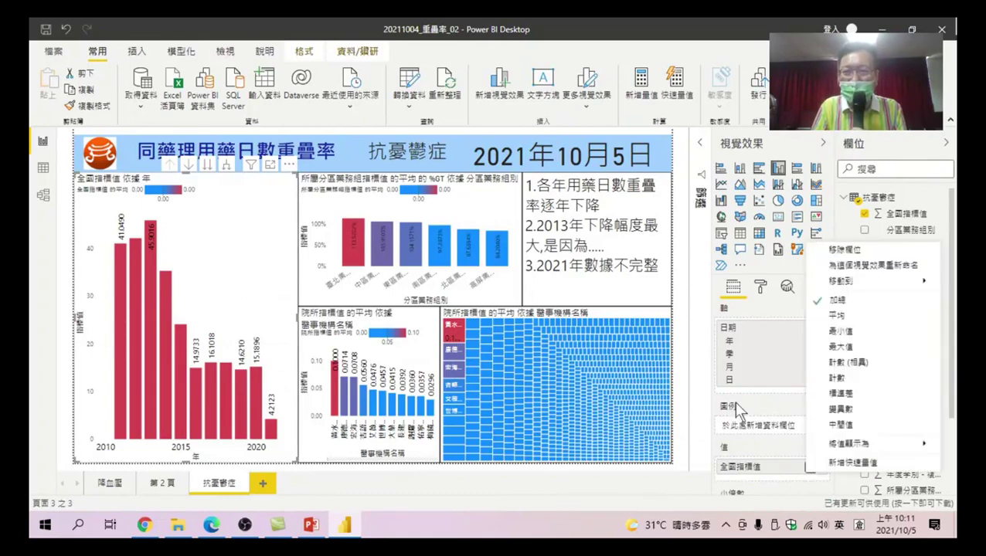
pyautogui.click(832, 316)
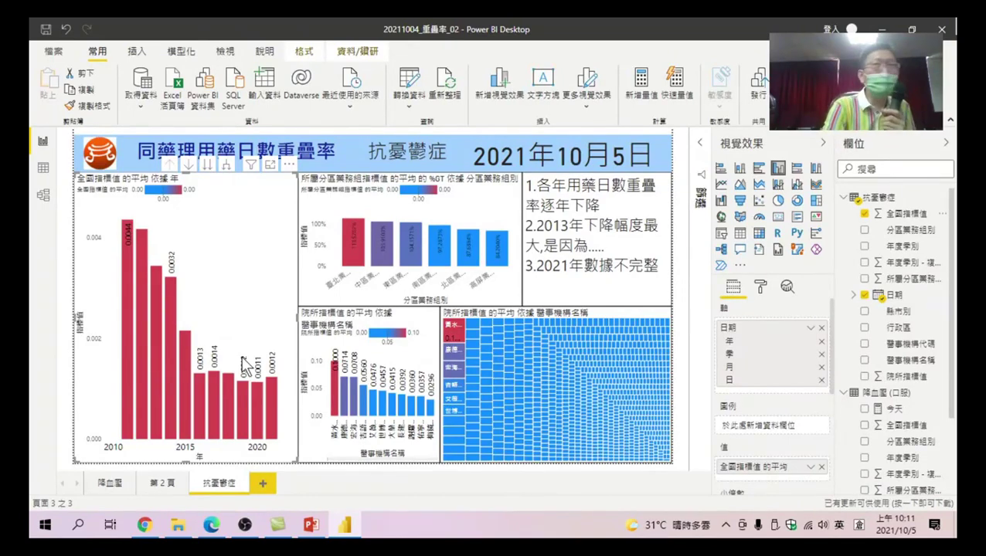
pyautogui.scroll(-1, 885, 365)
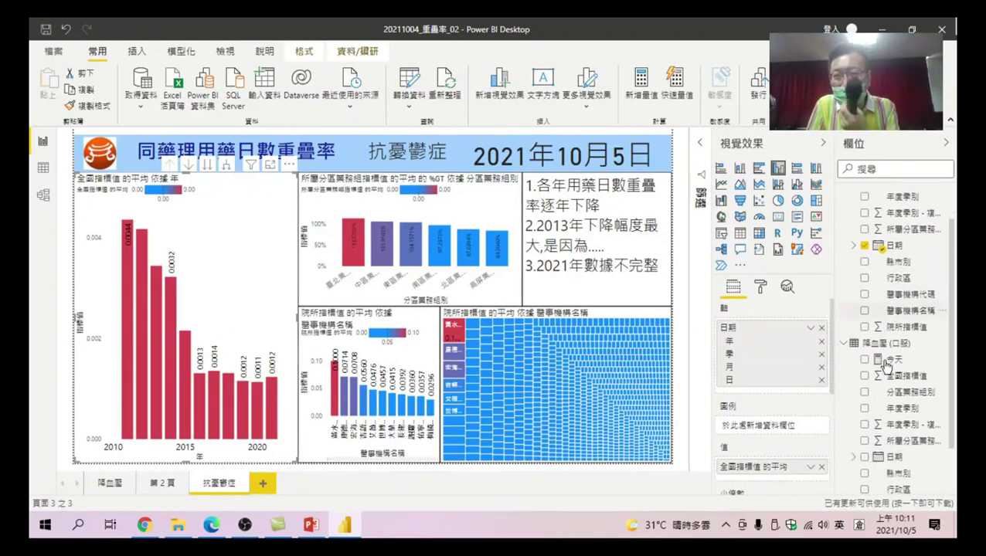
pyautogui.scroll(-1, 886, 364)
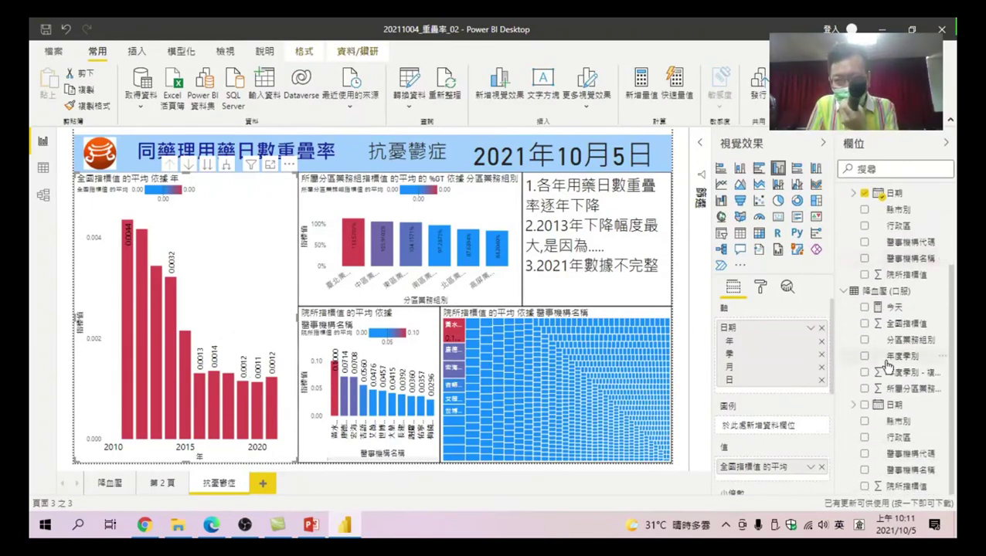
pyautogui.click(865, 324)
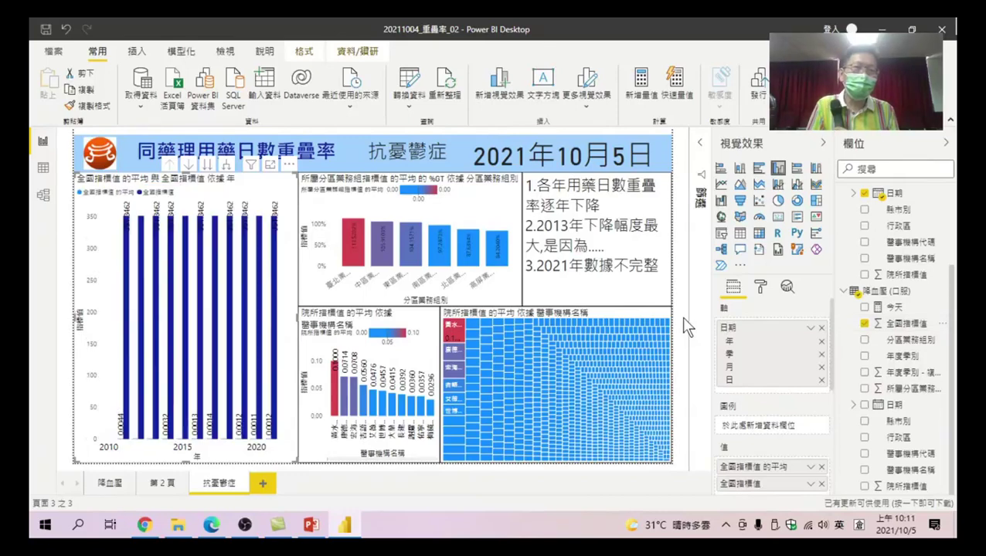
pyautogui.moveTo(192, 382)
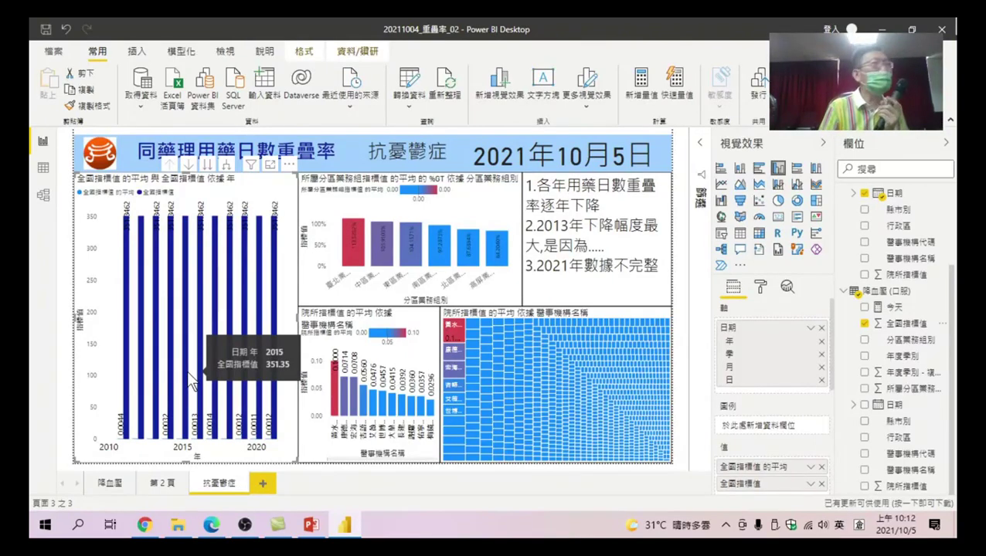
pyautogui.click(864, 326)
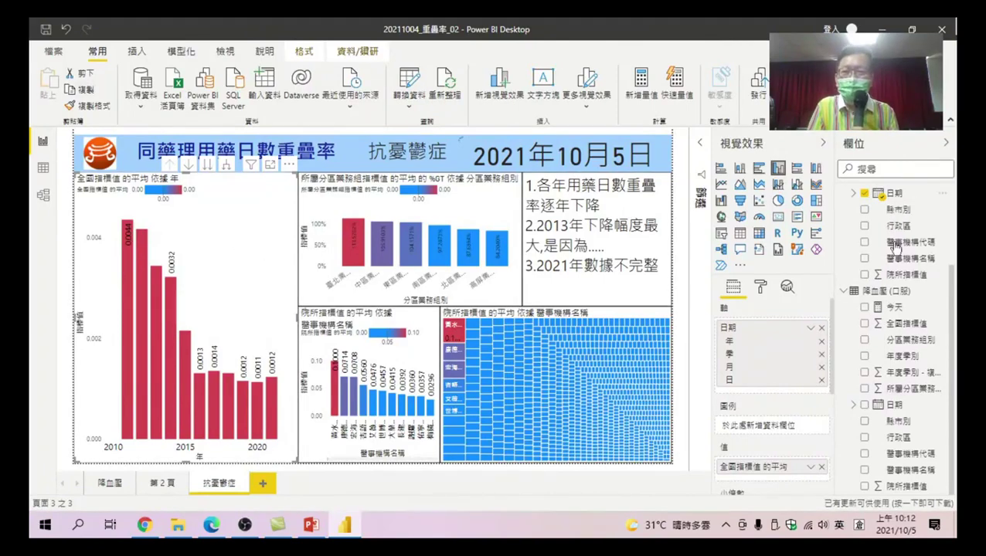
pyautogui.scroll(3, 952, 298)
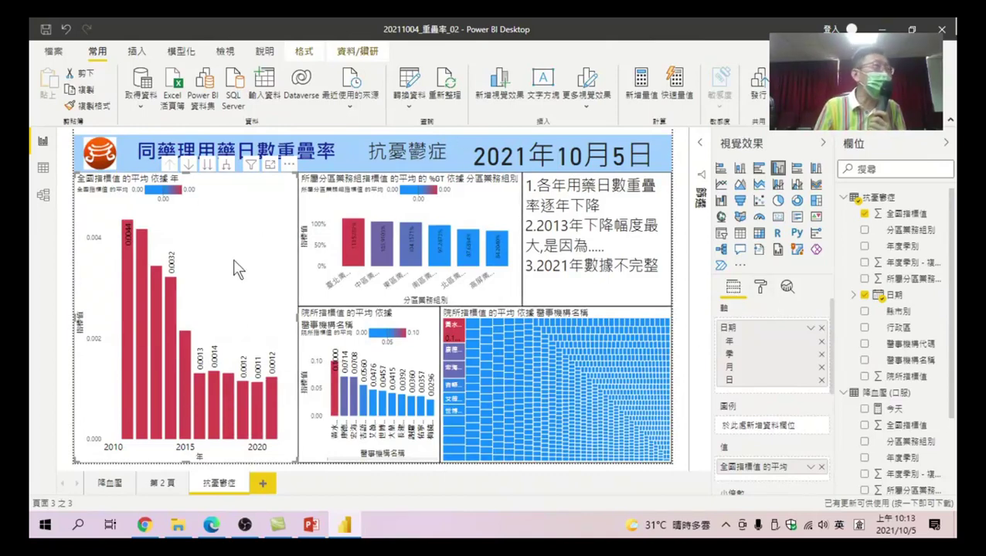
# - Set Data colors to a gradient based on 抗憂鬱症 全國指標值, summarised by 平均
pyautogui.click(760, 288)
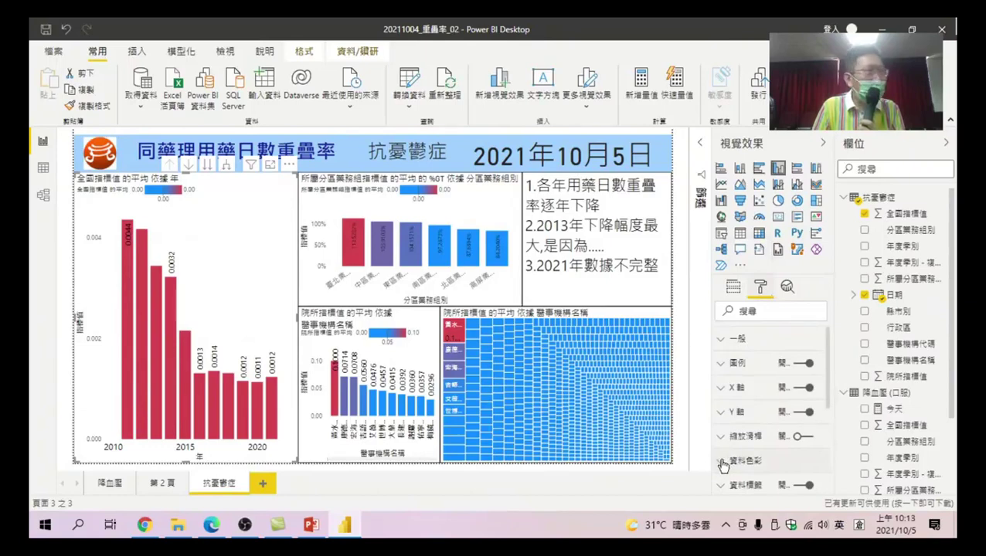
pyautogui.click(769, 465)
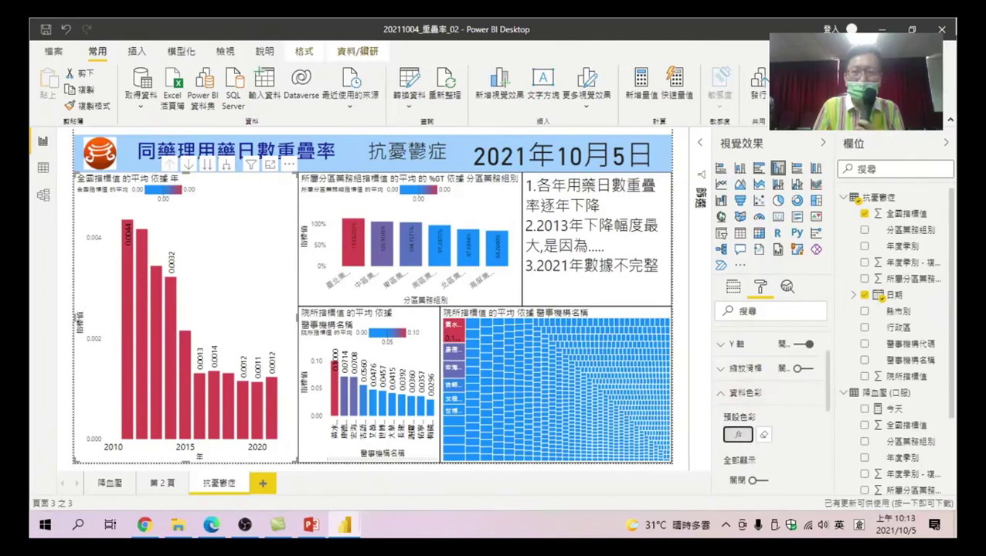
pyautogui.click(737, 435)
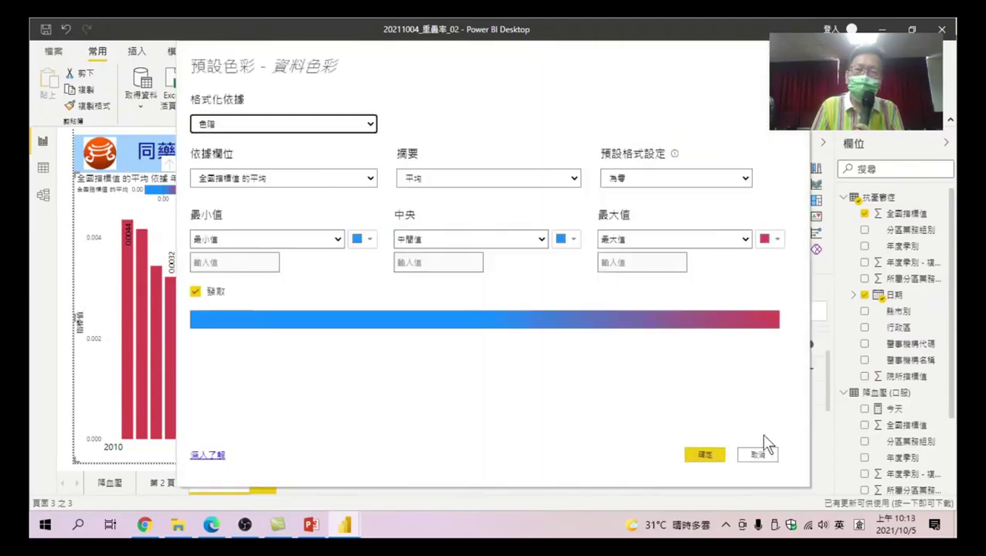
pyautogui.click(226, 183)
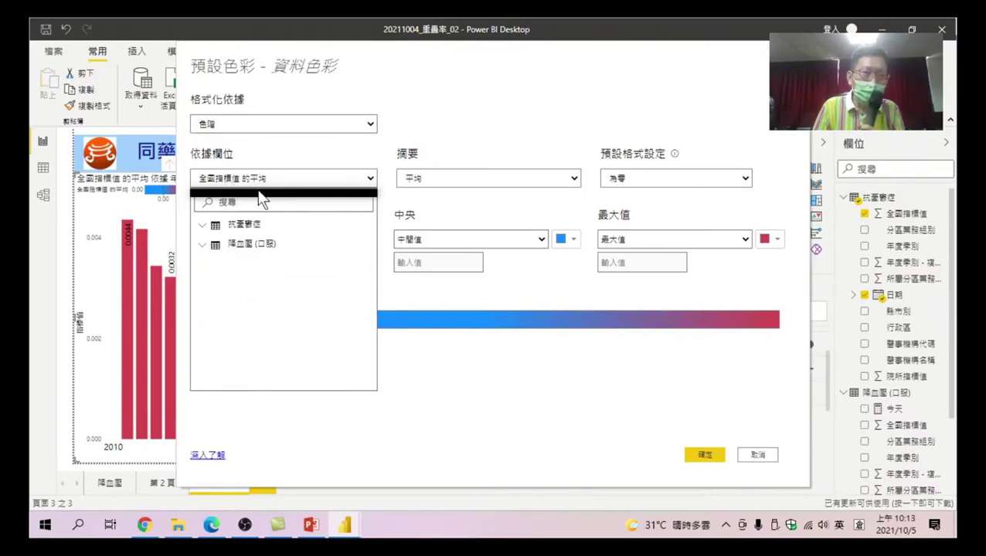
pyautogui.click(202, 225)
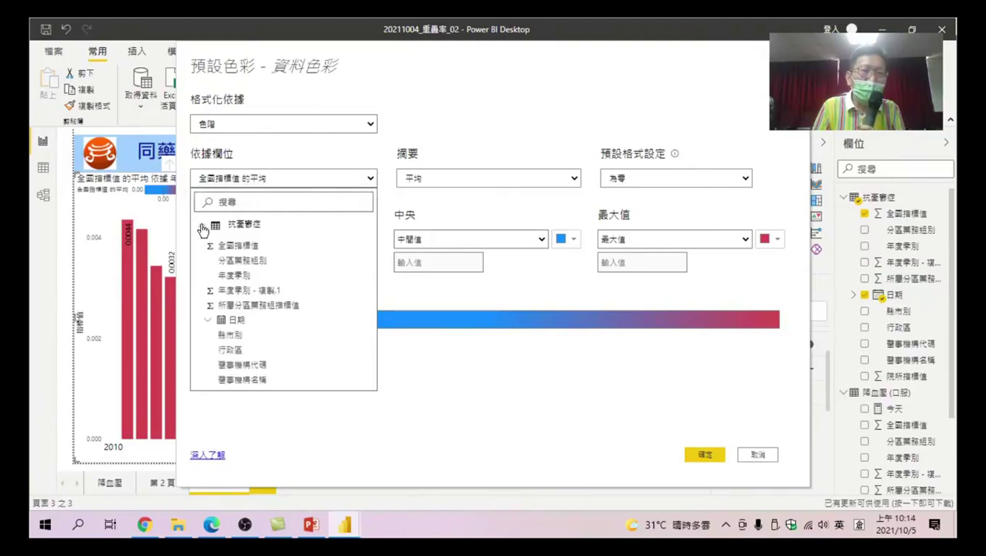
pyautogui.click(245, 246)
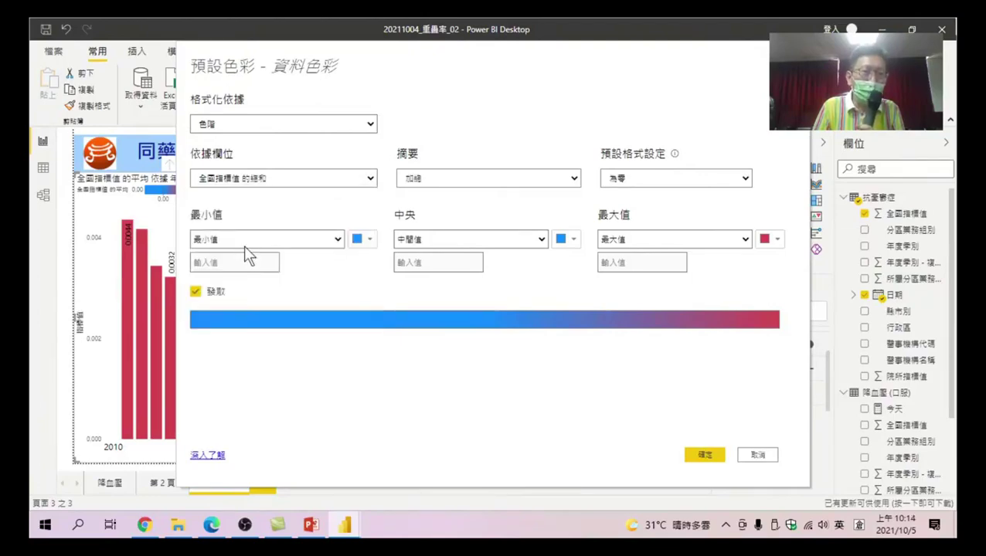
pyautogui.click(425, 180)
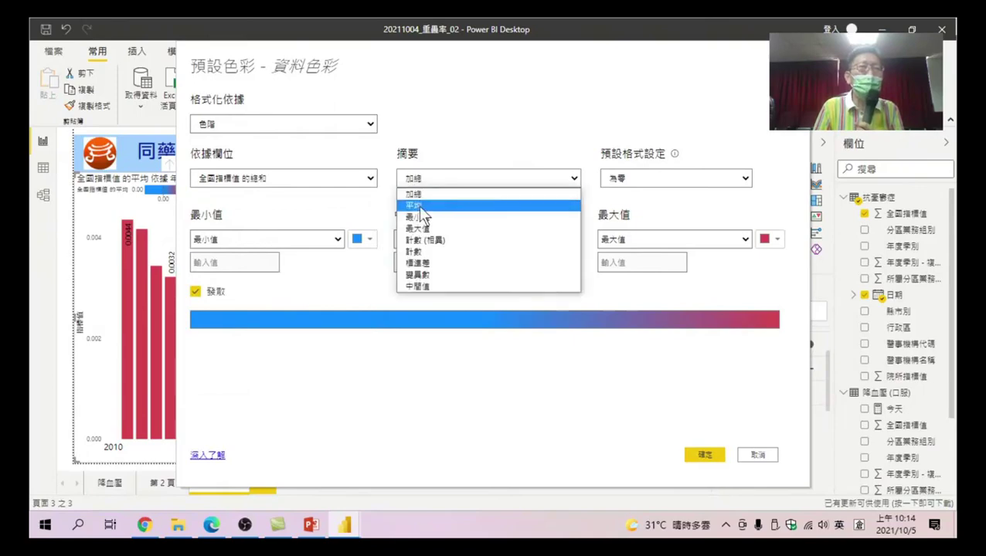
pyautogui.click(418, 206)
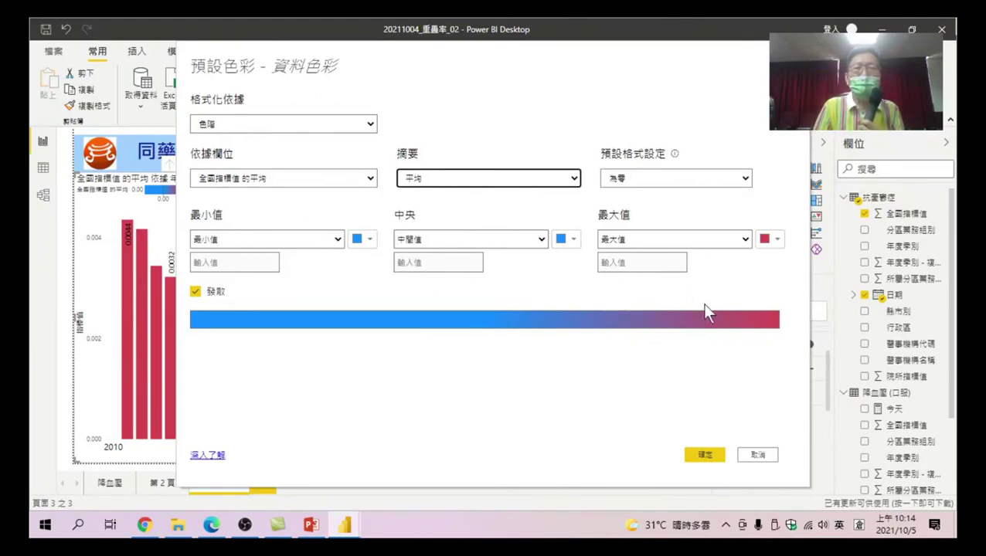
pyautogui.click(701, 455)
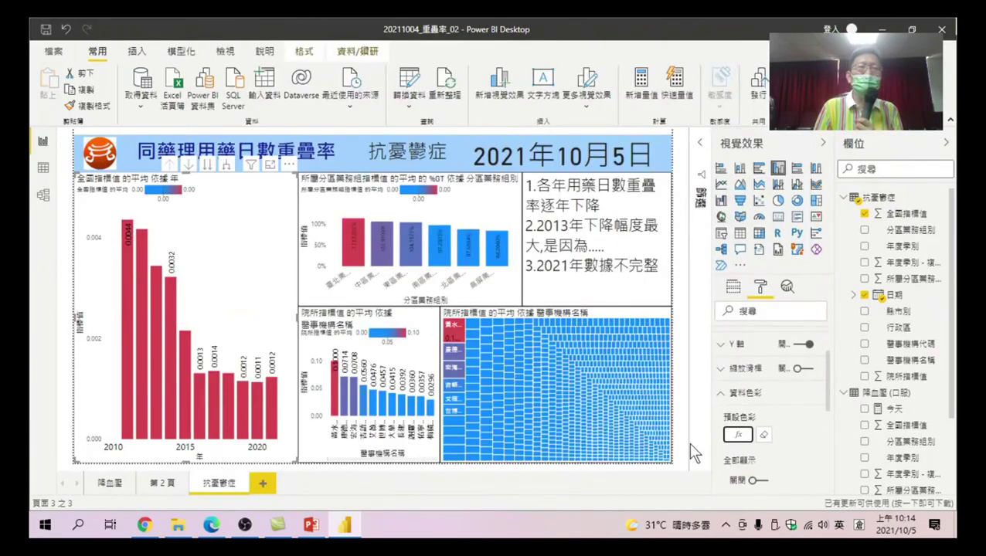